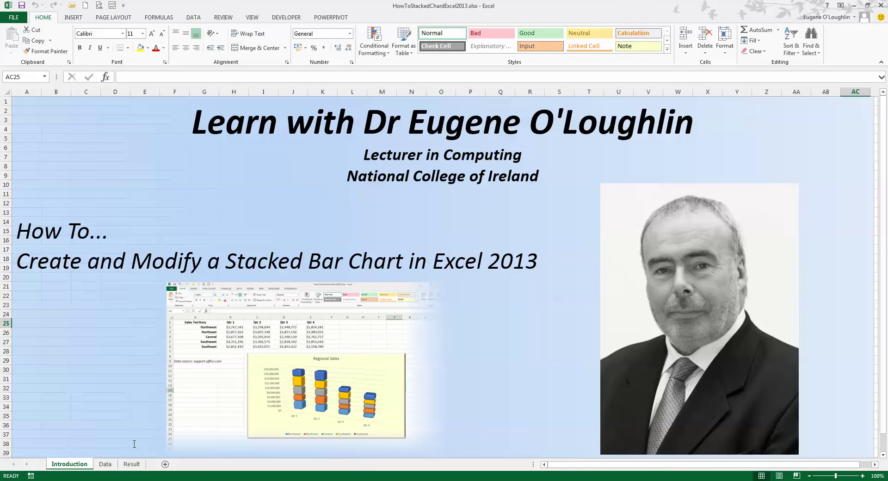
Step: Switch to the Result sheet to view the finished 'Regional Sales' 3D stacked column chart
click(132, 465)
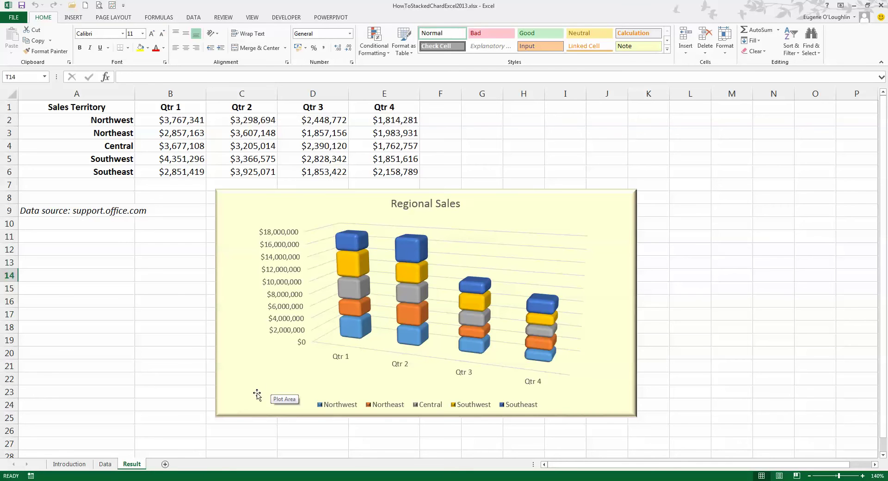
Step: Select the sales table A1:E6 on the Data sheet as the chart source
click(106, 465)
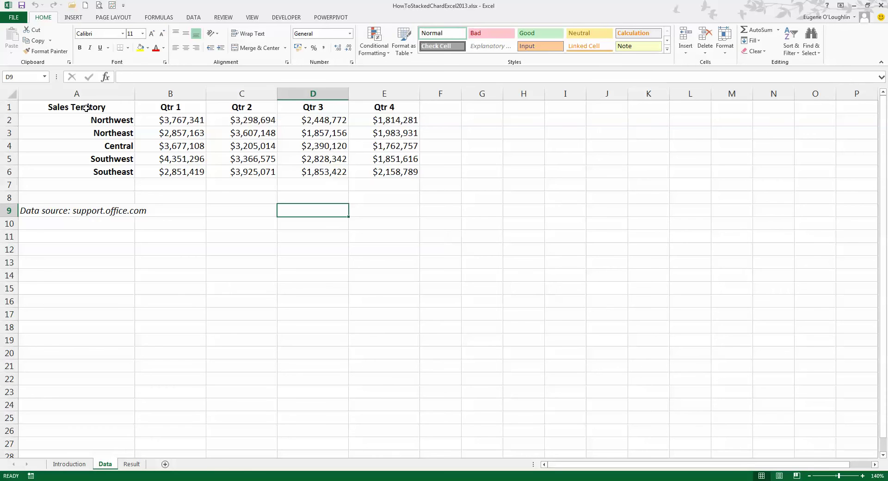
drag(86, 109, 384, 175)
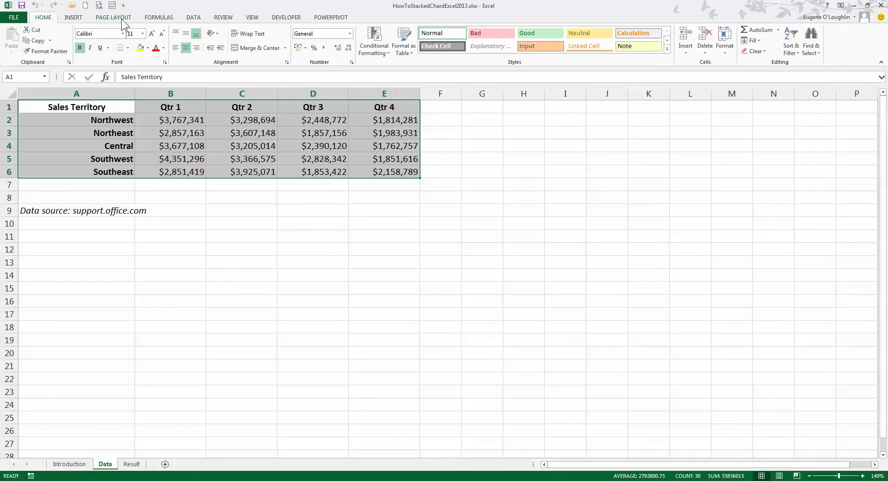
click(74, 17)
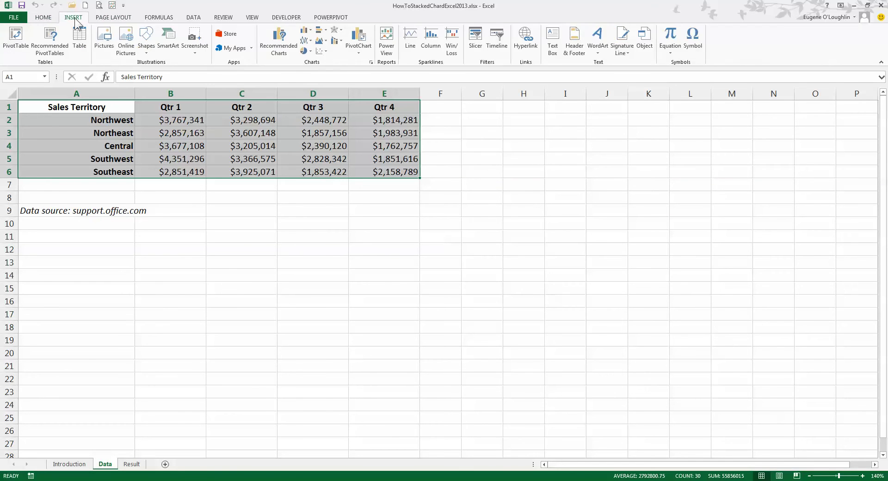
Step: Insert a Stacked Column chart from Recommended Charts, with territories along the axis
click(286, 45)
drag(670, 112, 557, 118)
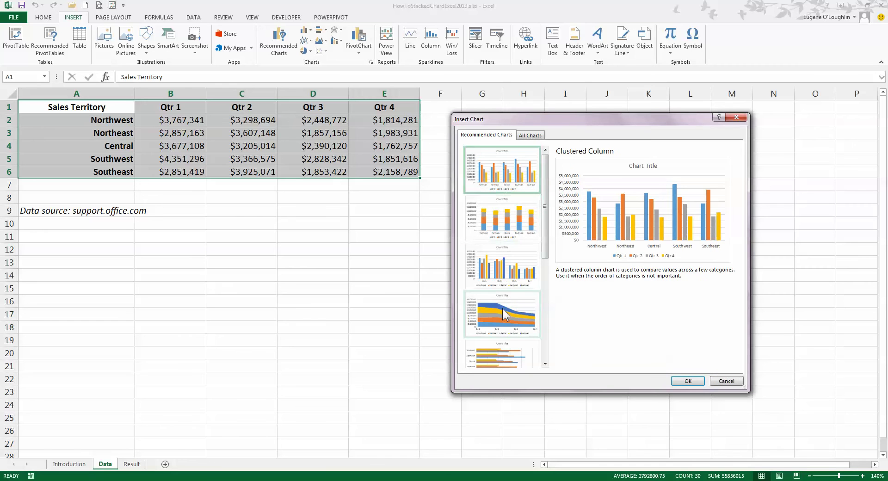
click(510, 221)
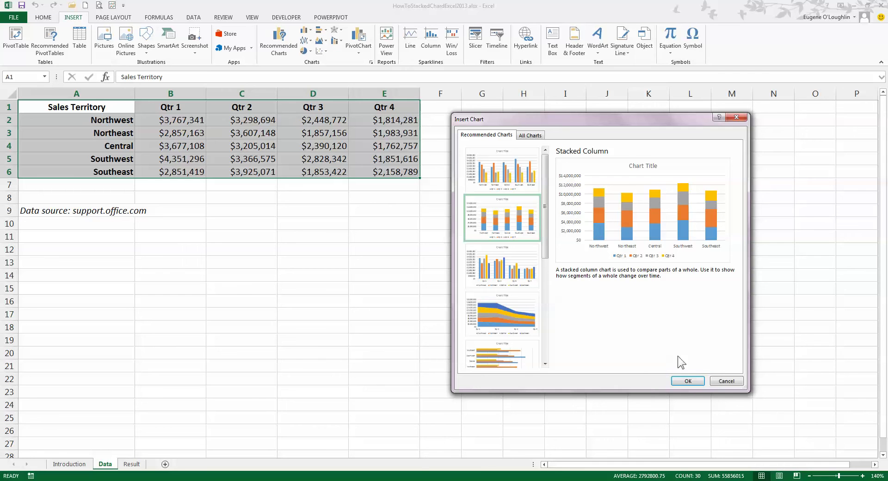
click(694, 381)
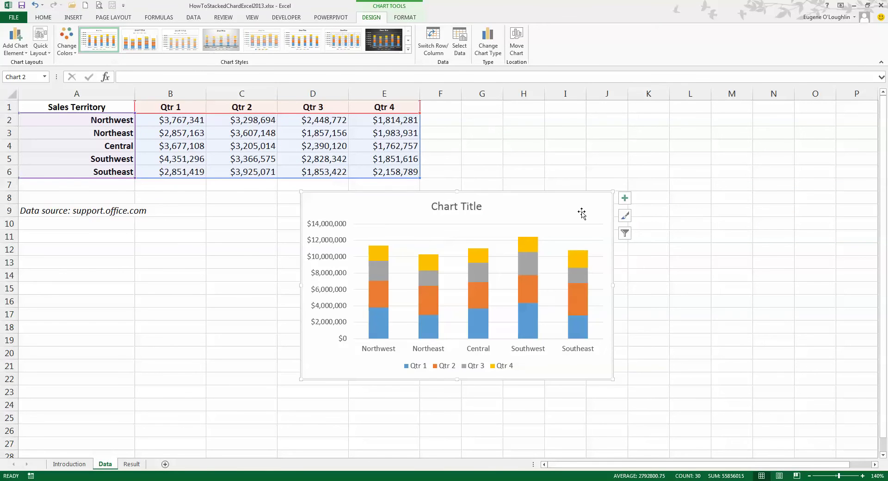
Step: Move the chart left below the table, enlarge it, and title it 'Sales'
drag(567, 210, 489, 207)
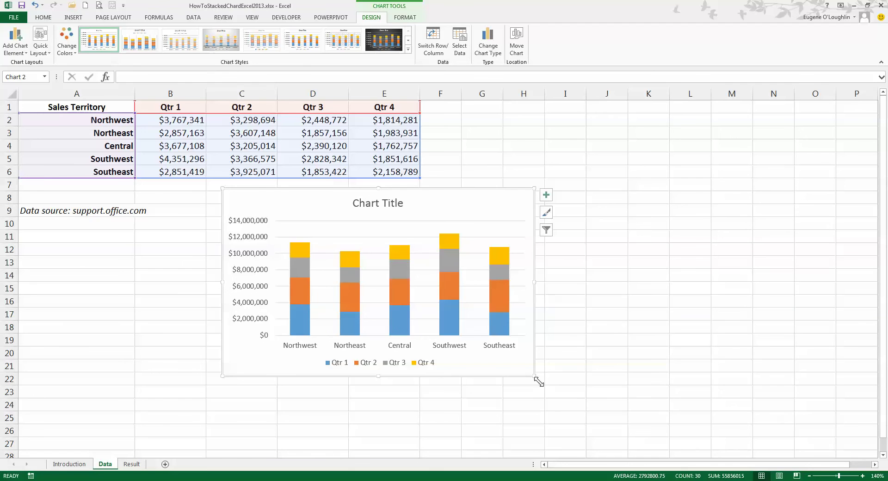
drag(535, 377, 647, 405)
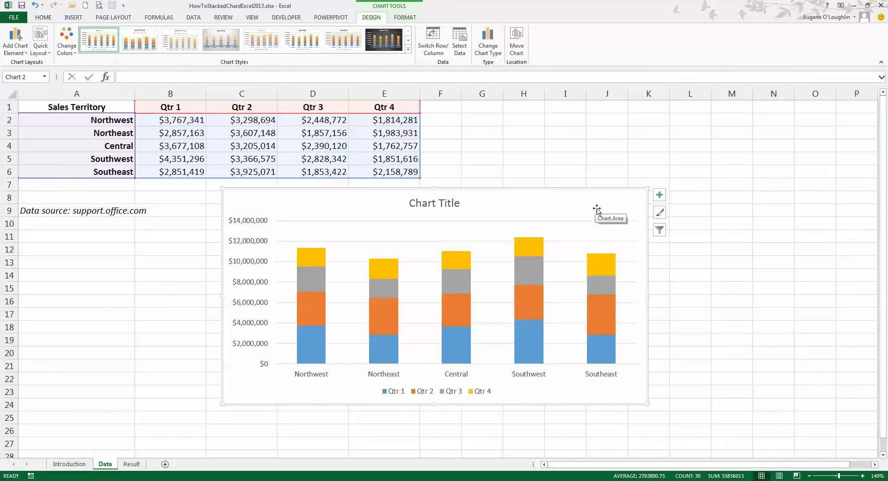
click(420, 202)
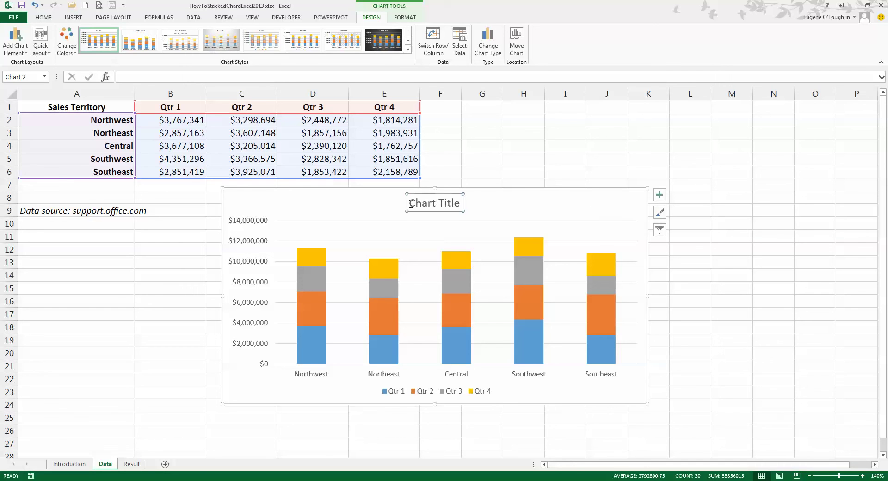
drag(409, 203, 461, 204)
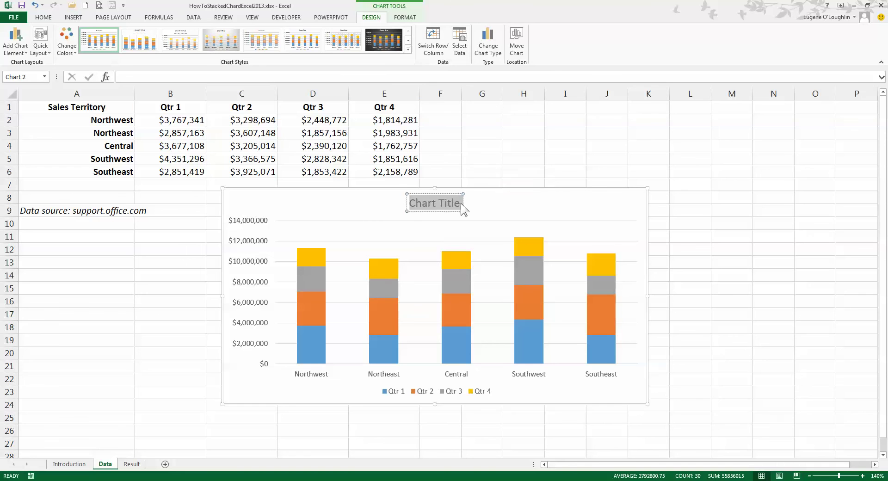
text(Slaes)
key(BackSpace)
key(BackSpace)
key(BackSpace)
key(BackSpace)
text(ales)
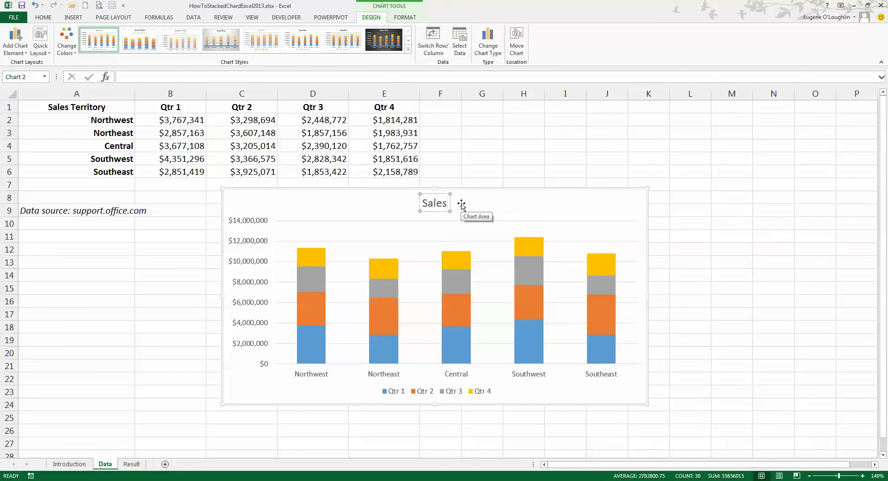
click(597, 211)
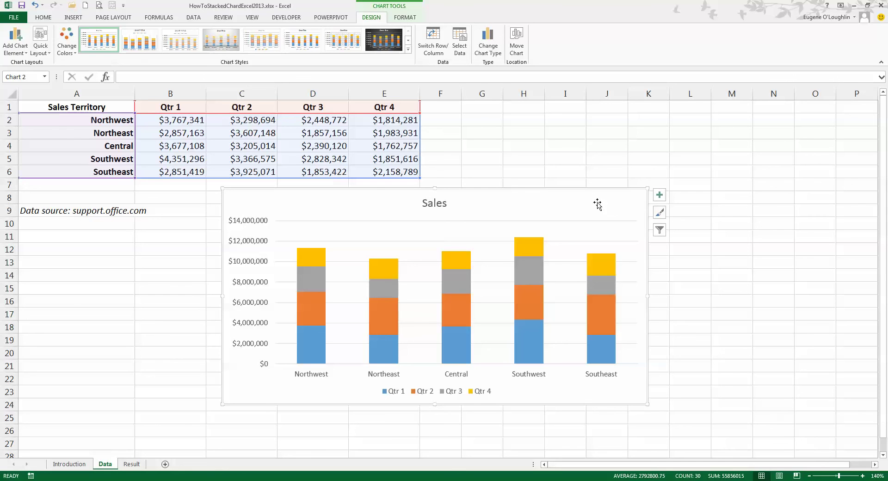
Step: Change to the Stacked Column variant with Qtr 1–Qtr 4 along the axis
right_click(598, 203)
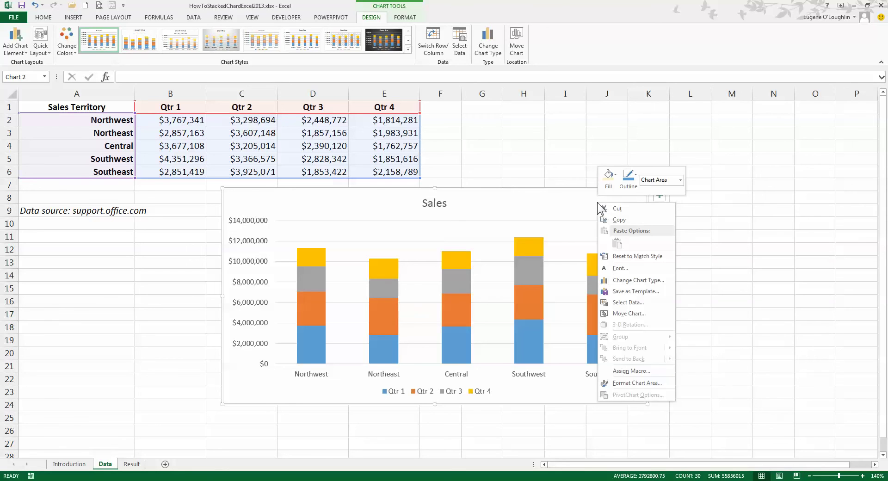
click(651, 280)
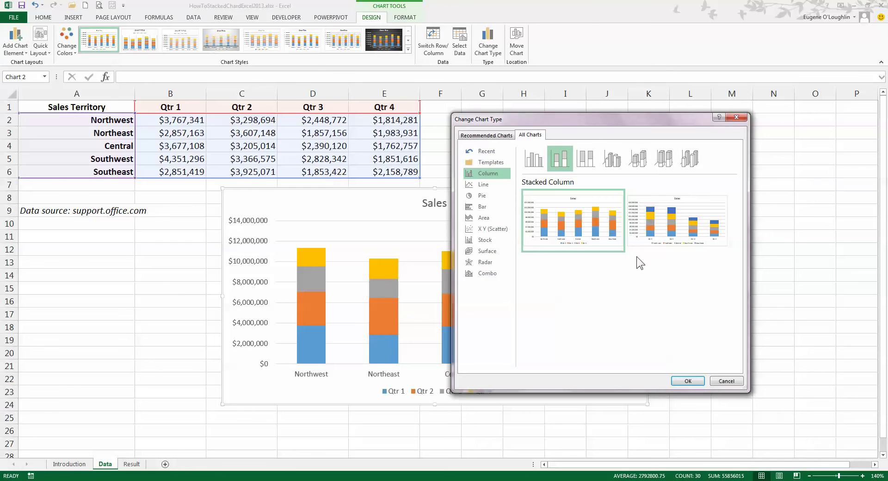
mouse_move(695, 221)
mouse_move(589, 223)
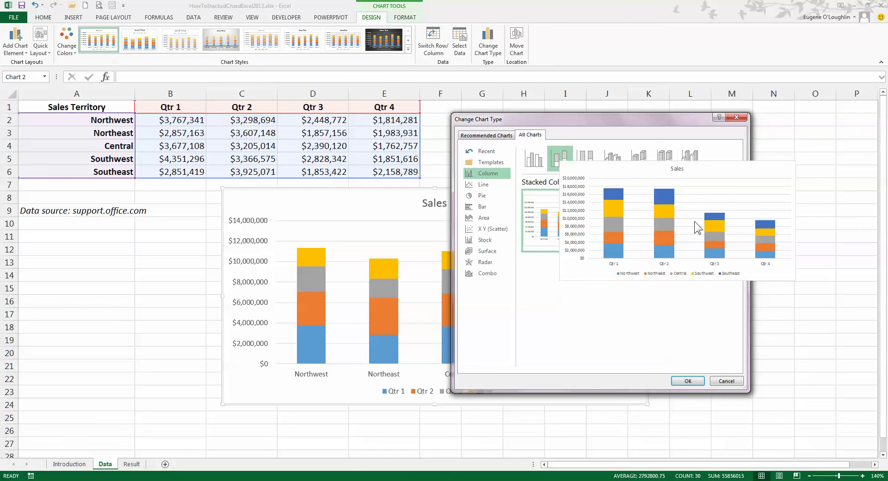
click(681, 217)
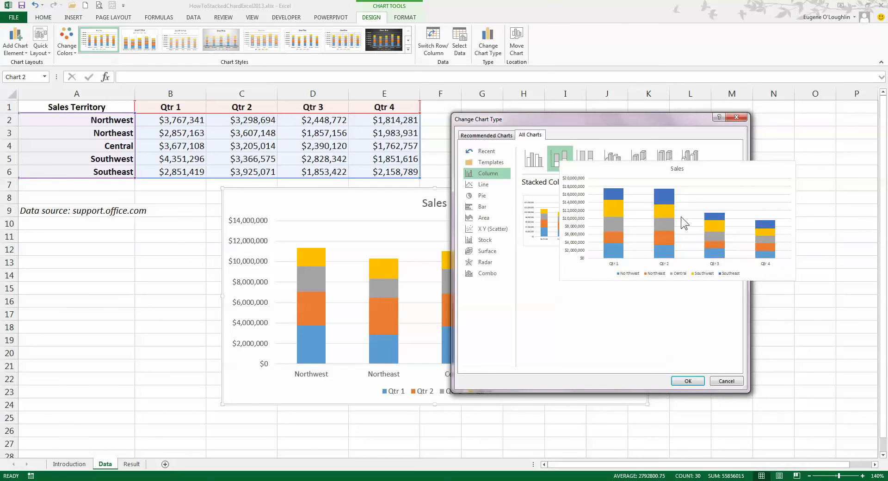
click(688, 381)
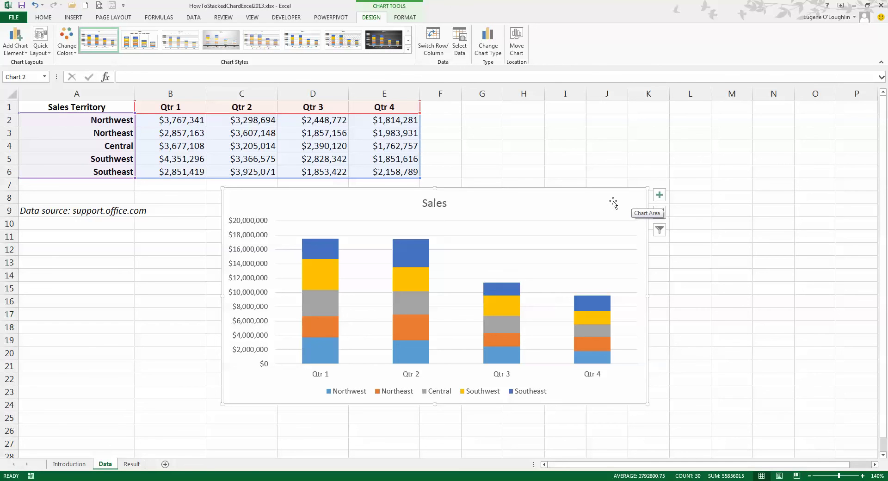
Step: Change the chart type to 3-D Stacked Column, keeping quarters along the axis
right_click(613, 202)
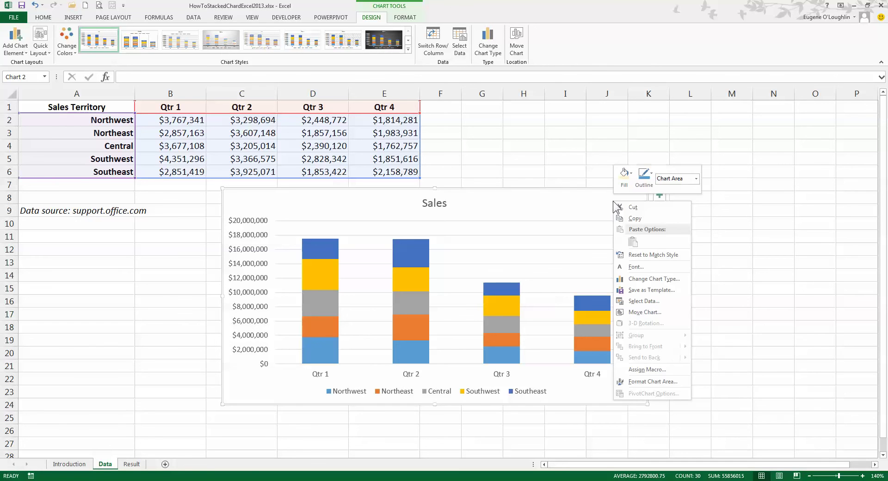
click(670, 279)
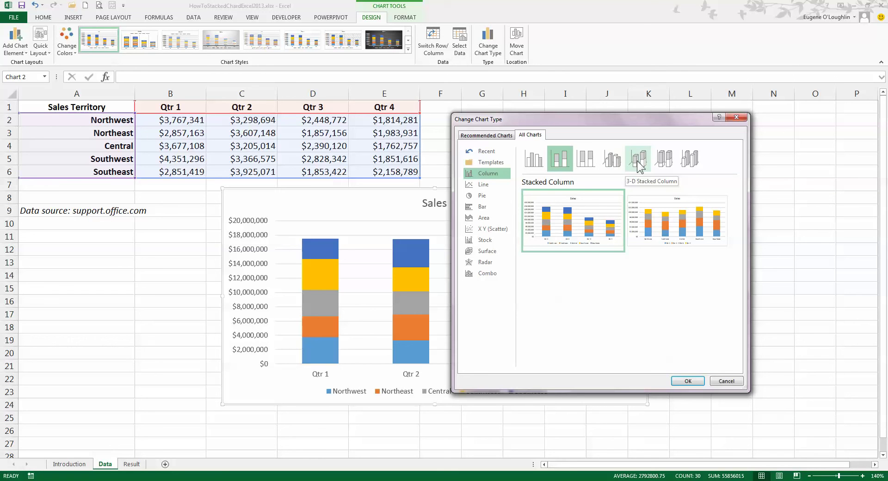
click(637, 162)
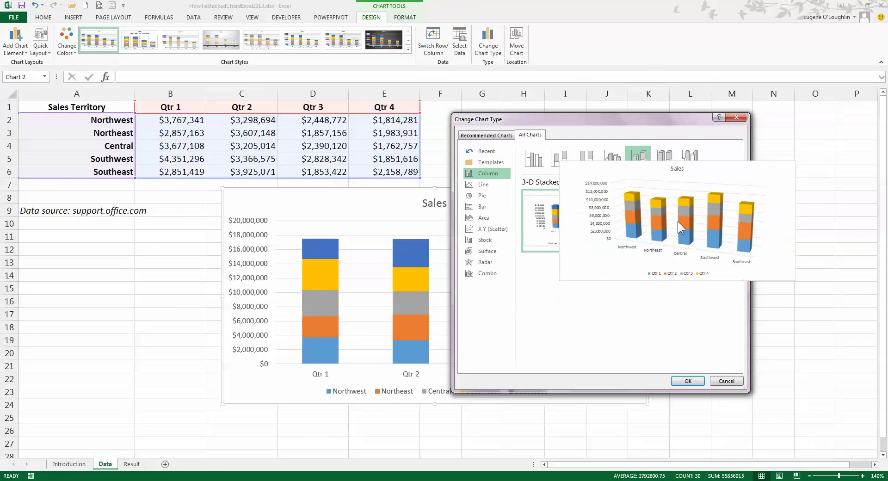
mouse_move(573, 217)
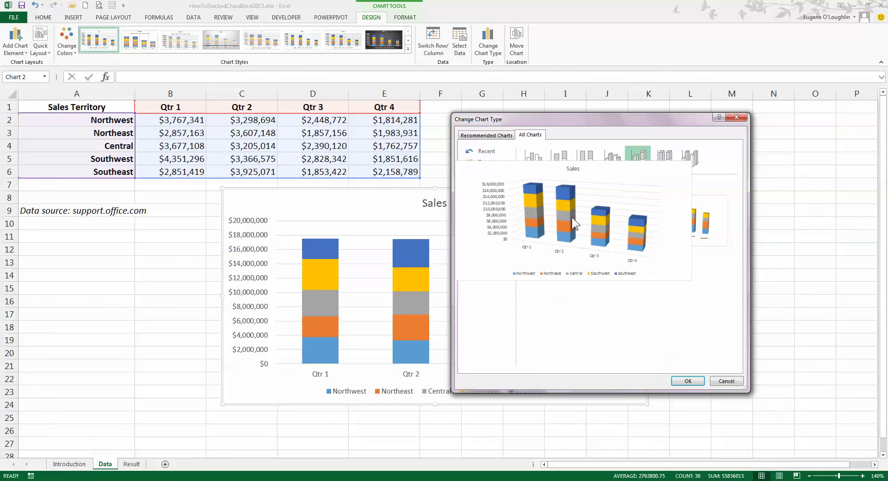
click(688, 382)
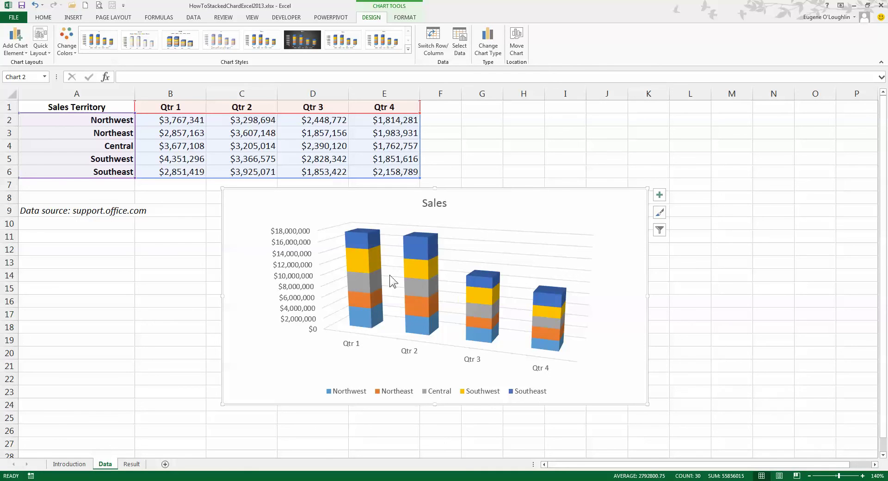
Step: Open the Format Data Series pane for the Southeast series
mouse_move(365, 239)
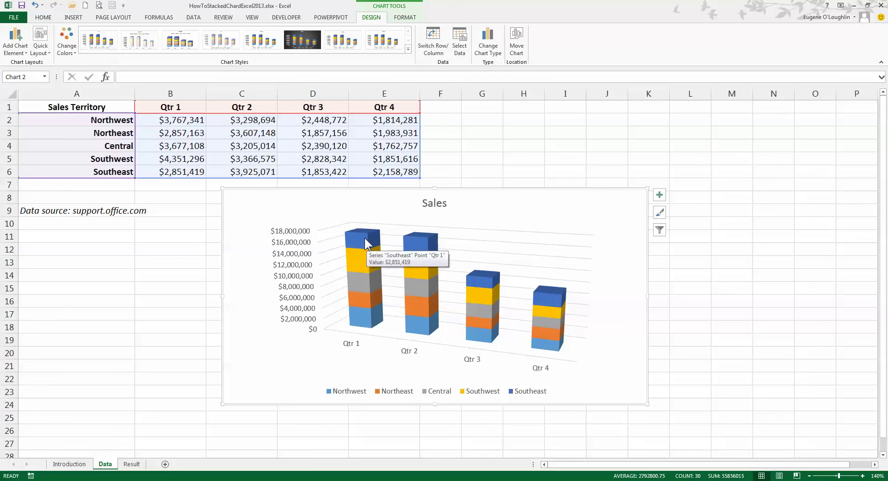
click(365, 238)
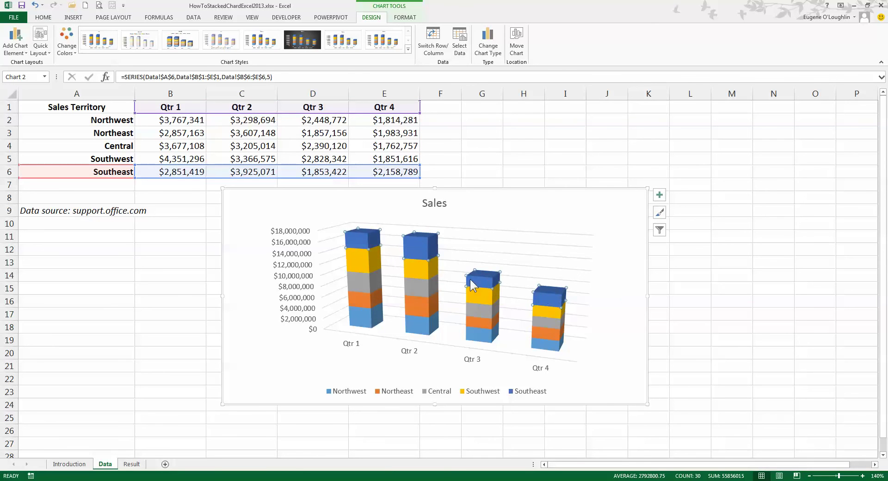
mouse_move(359, 240)
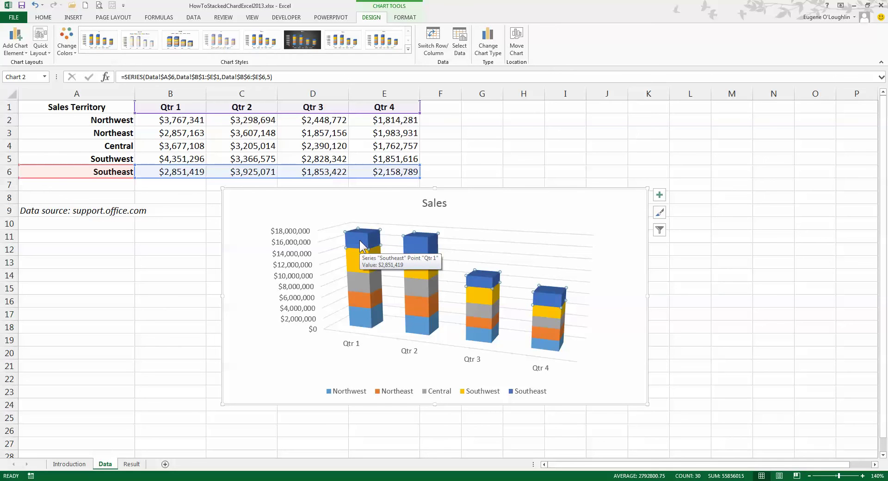
right_click(359, 240)
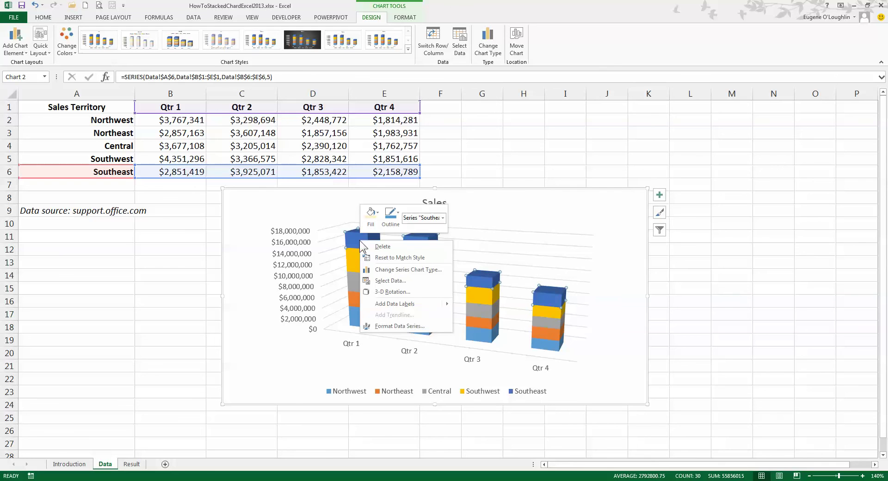
click(410, 327)
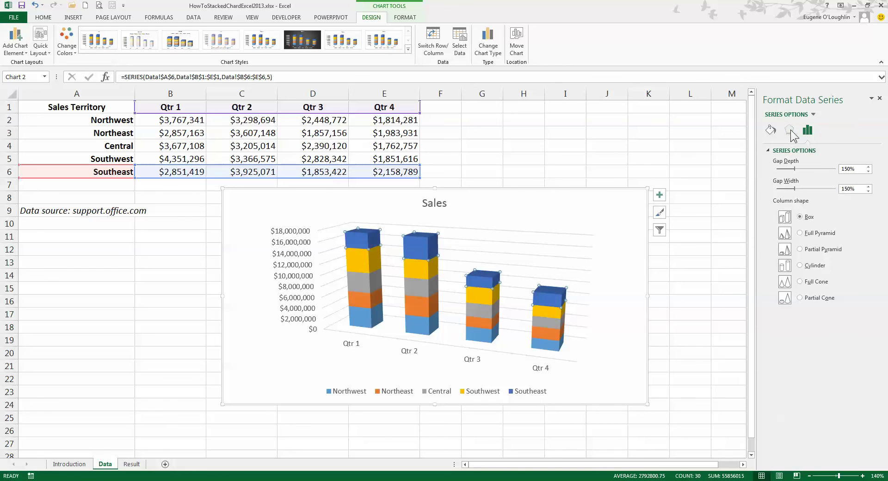
Step: Set the Southeast series' Top and Bottom bevels to Circle (6 pt) in 3-D Format
click(789, 130)
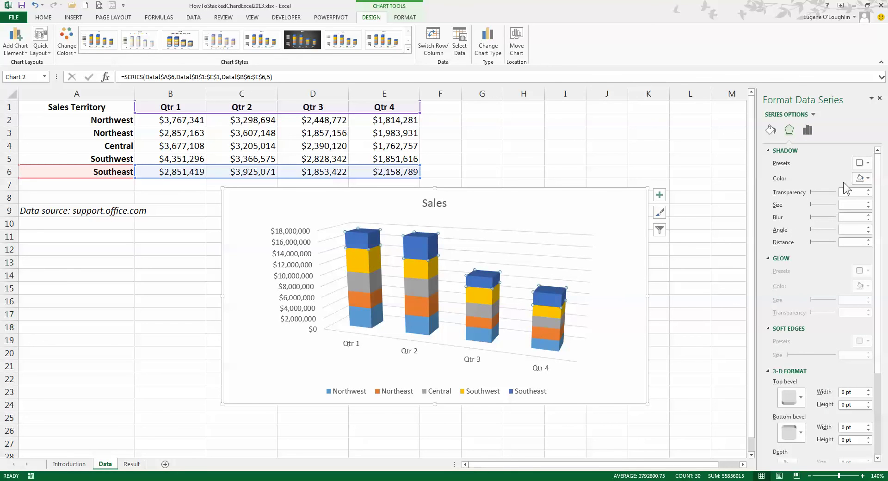
drag(876, 238, 873, 317)
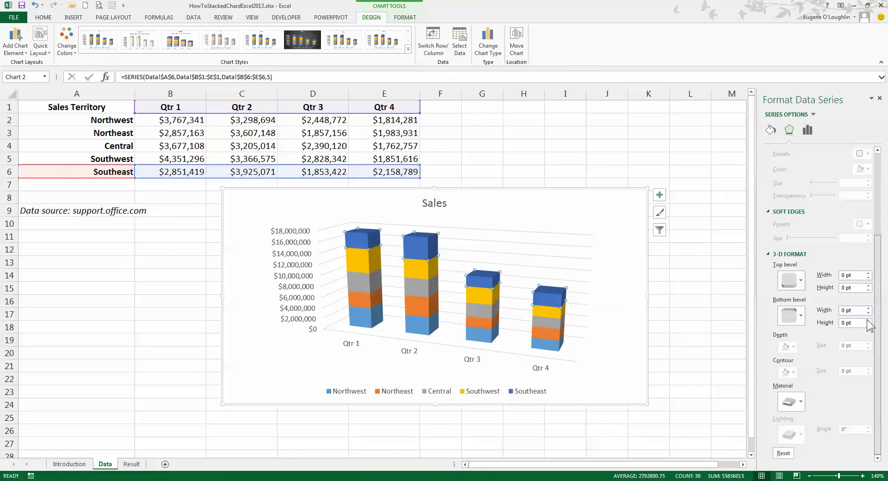
click(789, 283)
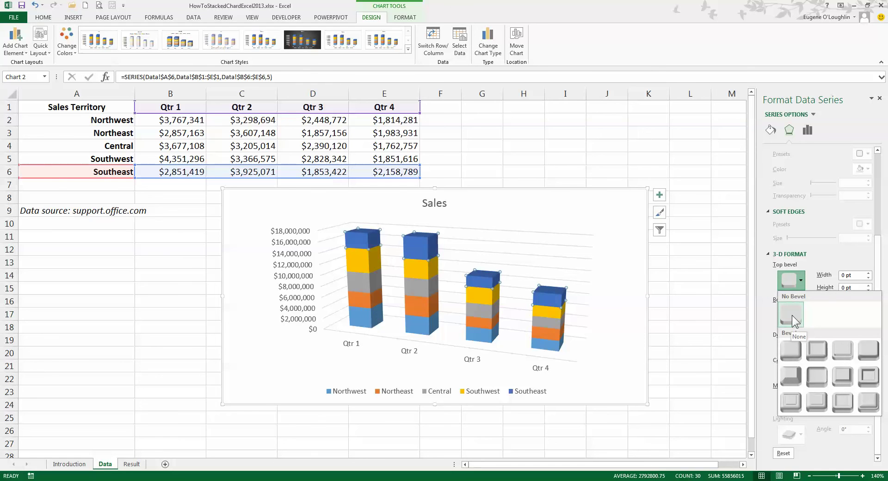
click(791, 350)
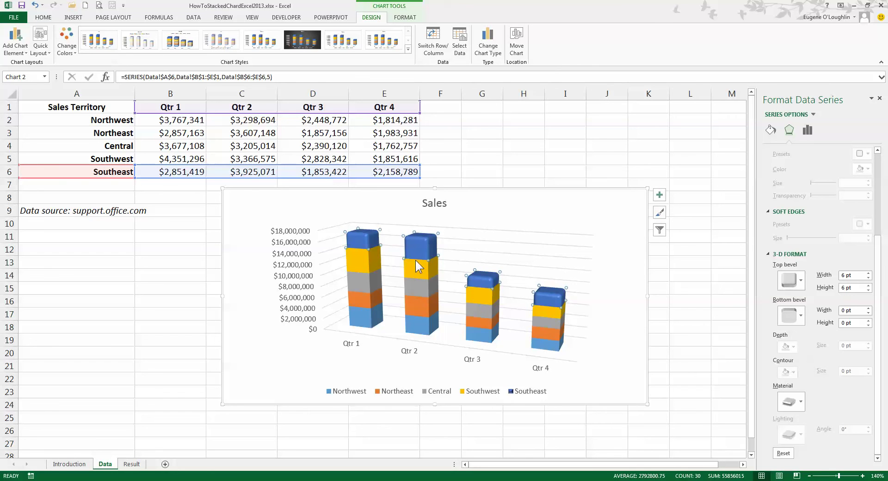
click(789, 316)
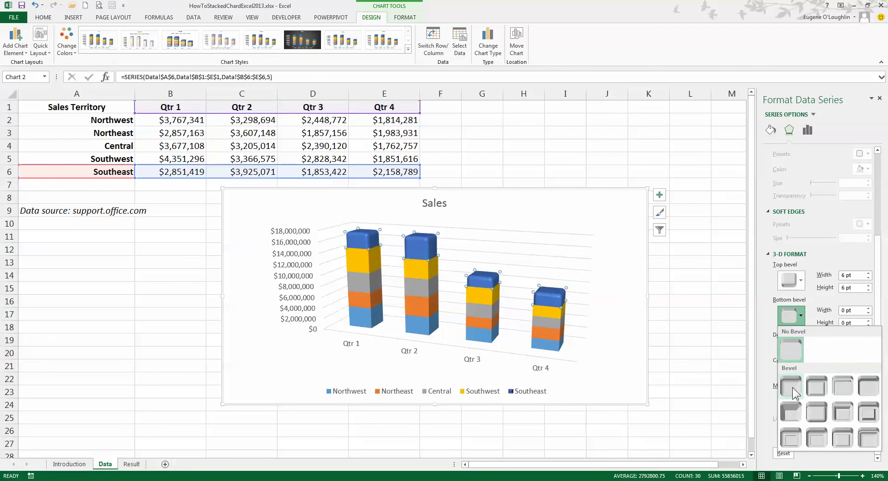
click(791, 386)
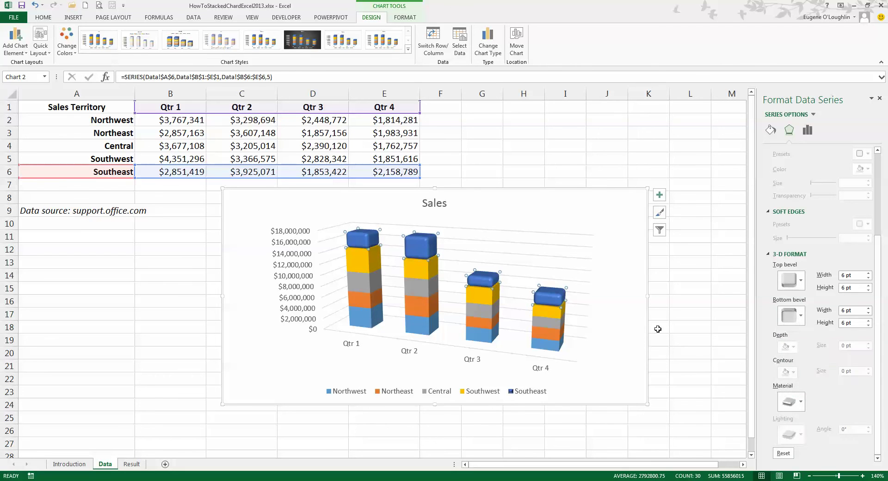
click(629, 289)
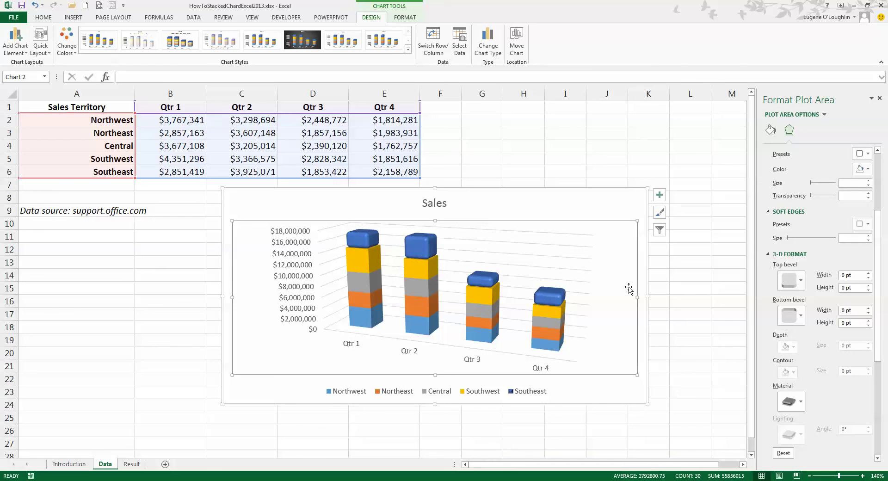
Step: Give the Southwest series Circle Top and Bottom bevels at 6 pt
click(363, 260)
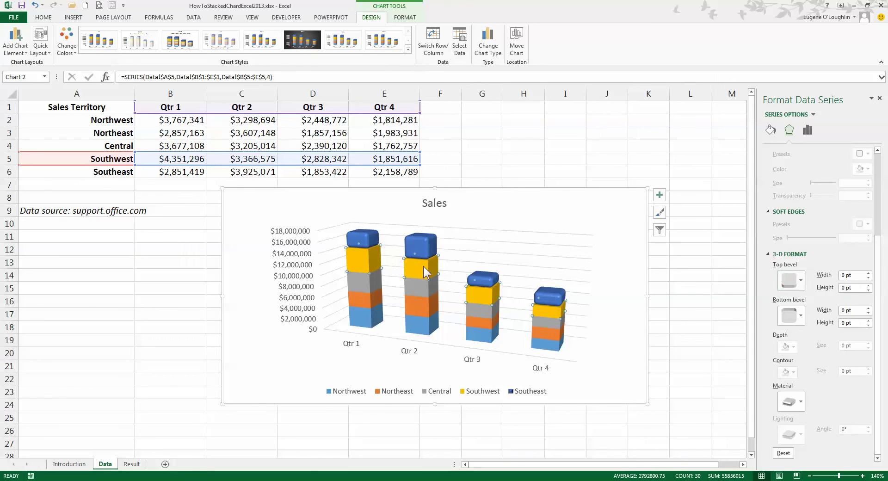
click(790, 284)
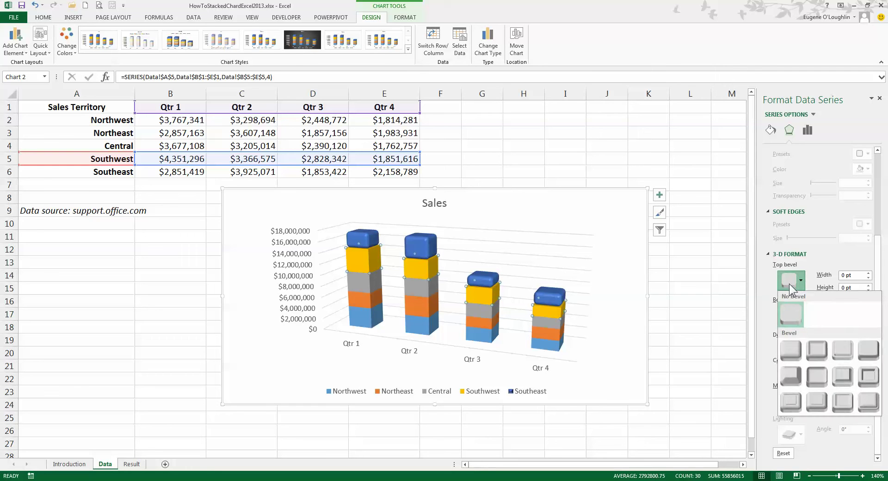
click(791, 352)
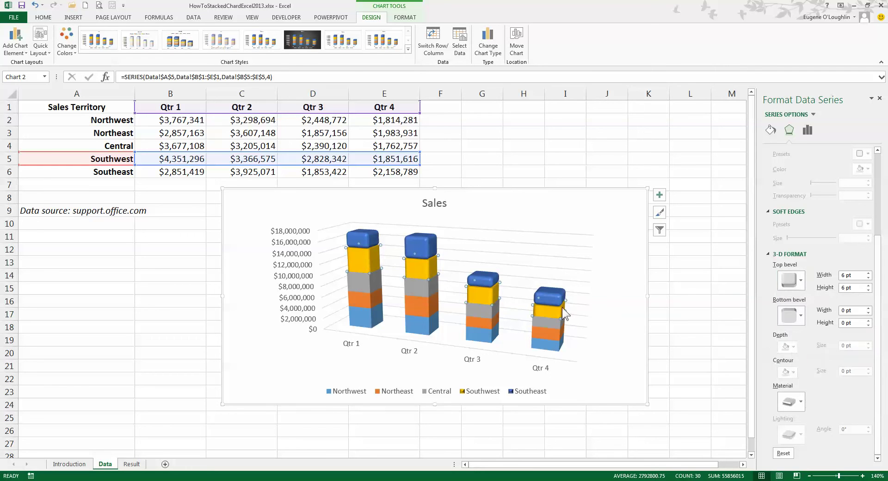
click(789, 318)
click(793, 391)
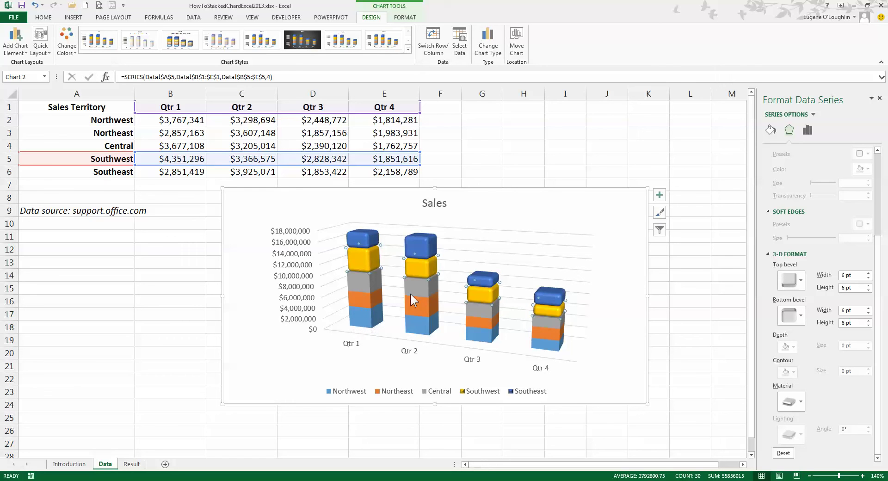
Step: Repeat the Circle bevel with F4 on the Central, Northeast and Northwest series
click(365, 283)
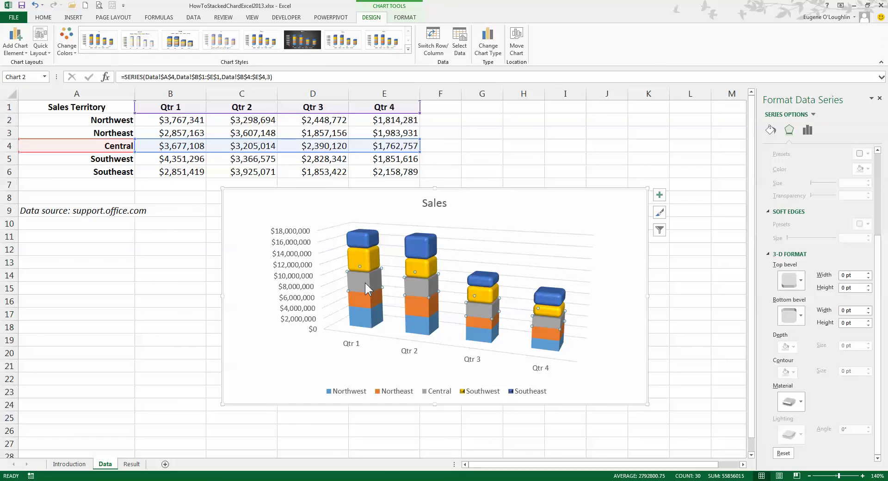
key(F4)
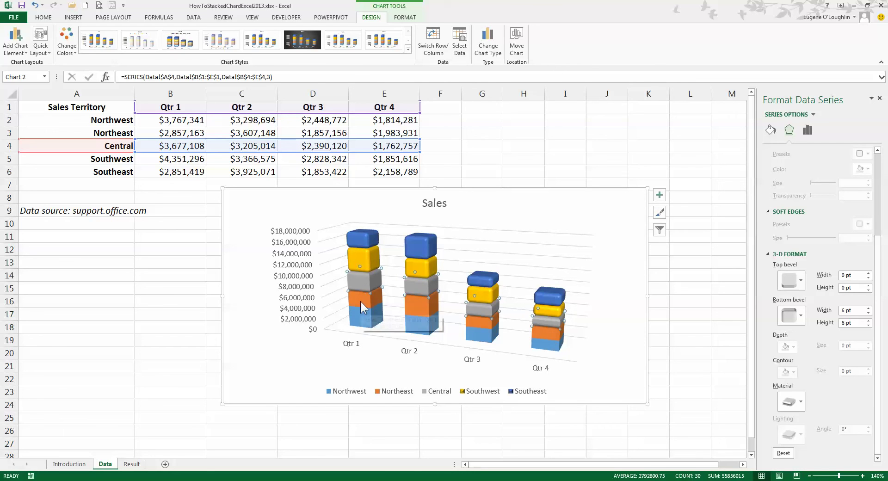
click(360, 301)
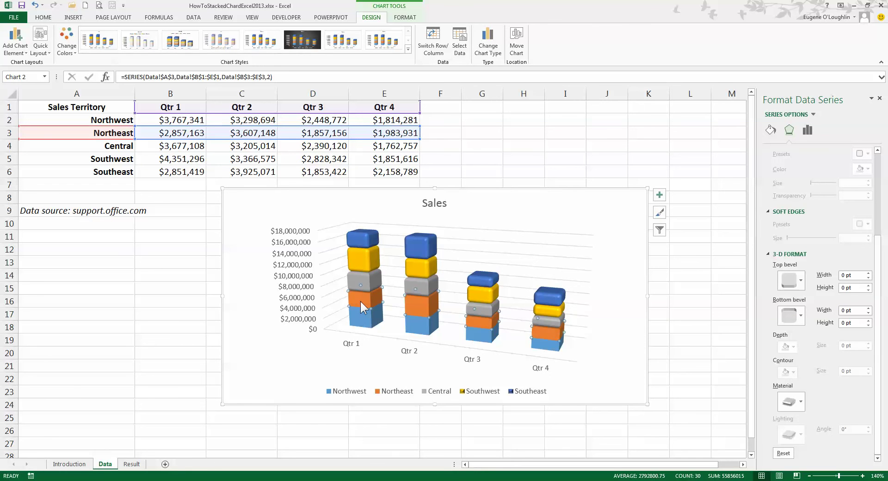
key(F4)
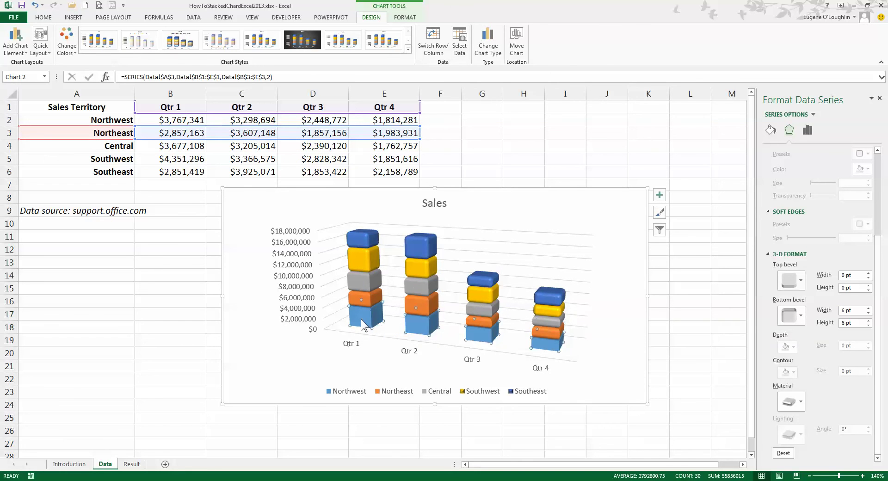
click(361, 318)
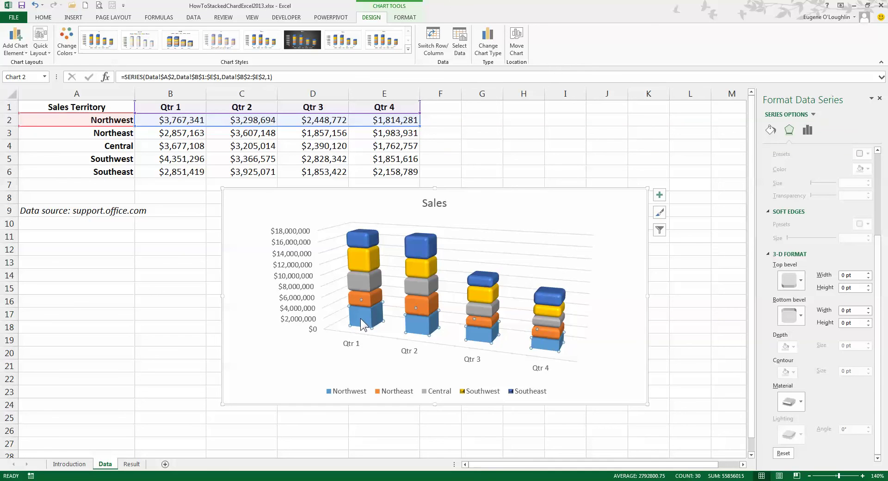
key(F4)
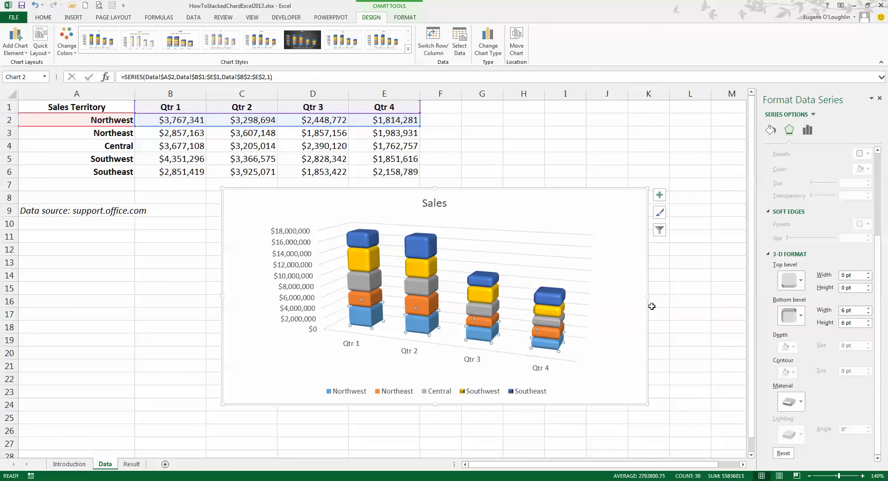
click(636, 205)
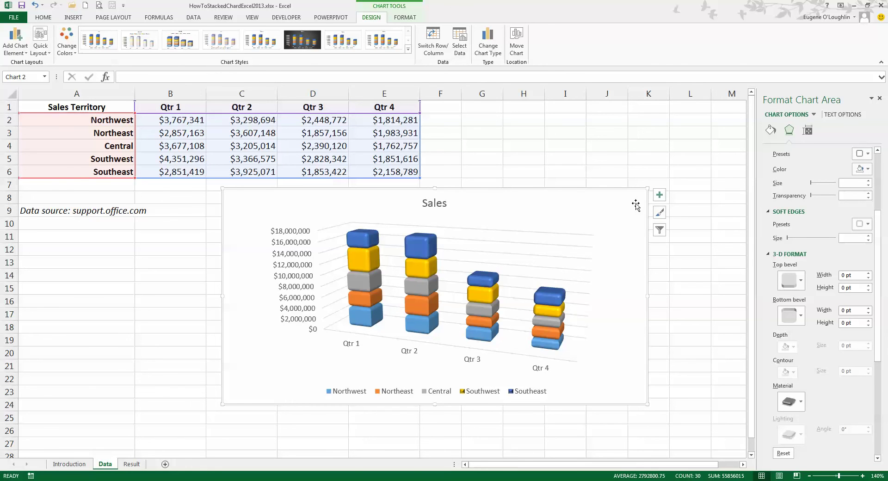
Step: Change the chart to the 3-D Stacked Column layout with territories on the axis and quarters stacked
right_click(636, 205)
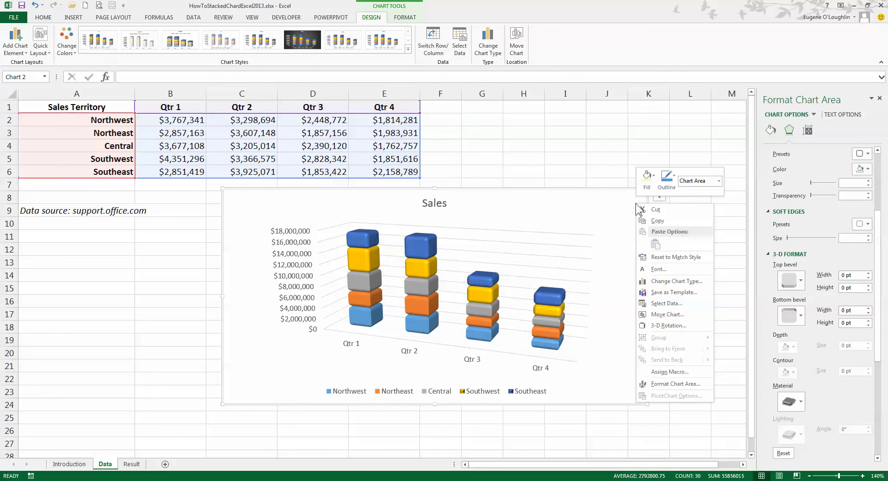
click(668, 281)
mouse_move(687, 228)
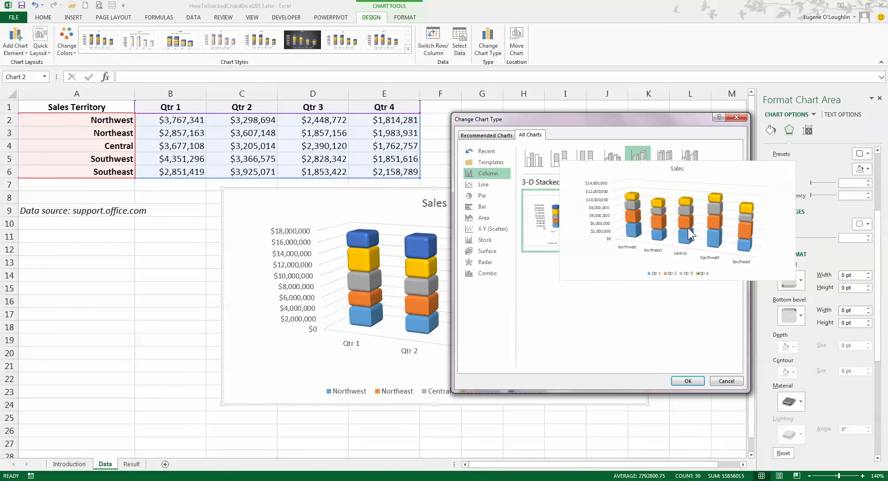
click(688, 381)
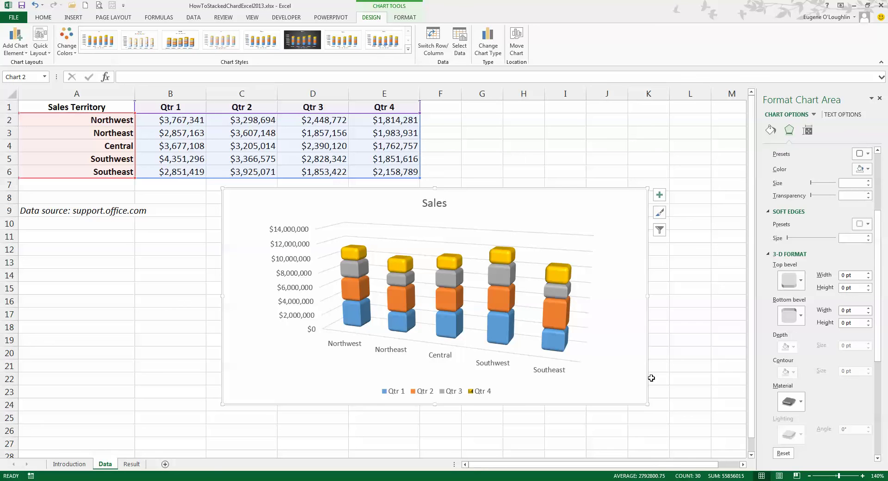
Step: Widen the chart by extending its left edge outward
drag(226, 407, 174, 420)
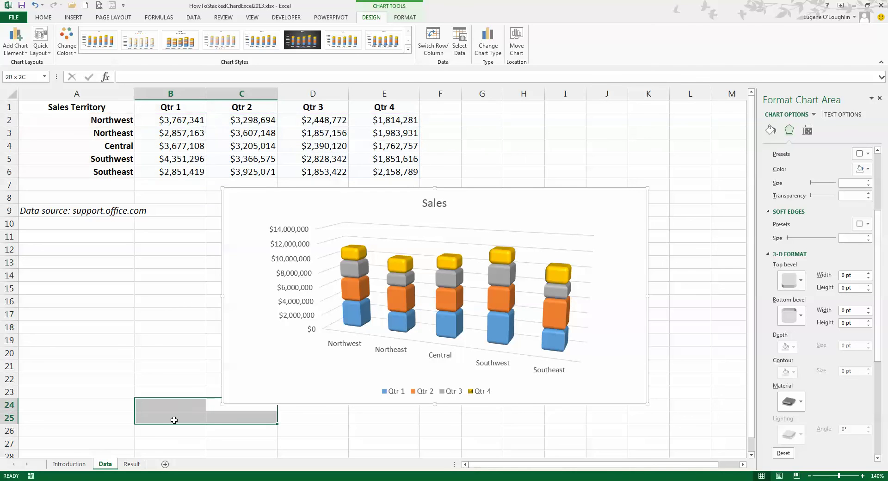
click(224, 404)
drag(225, 404, 170, 419)
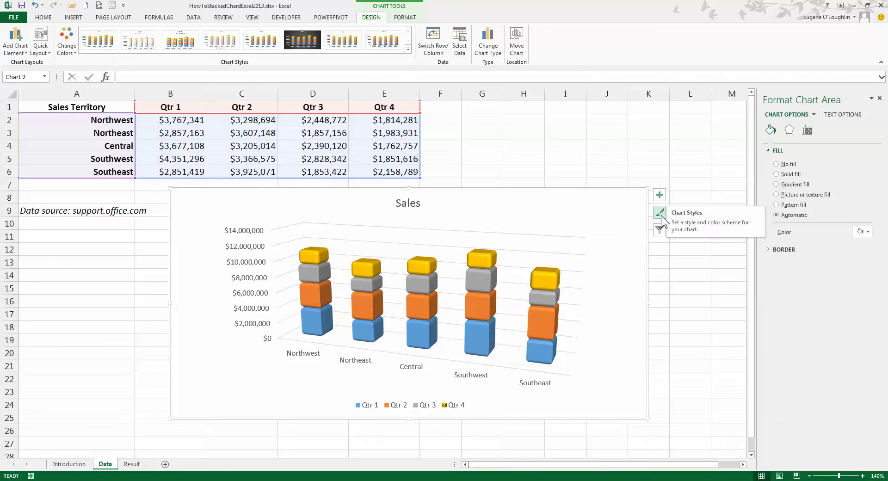
Step: Fill the chart area with solid pale yellow at 0% transparency and deselect the chart
click(777, 175)
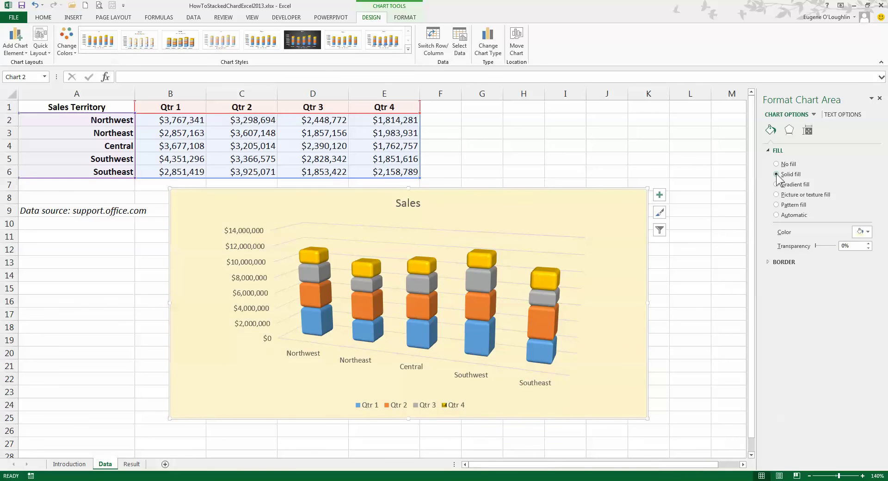
click(867, 233)
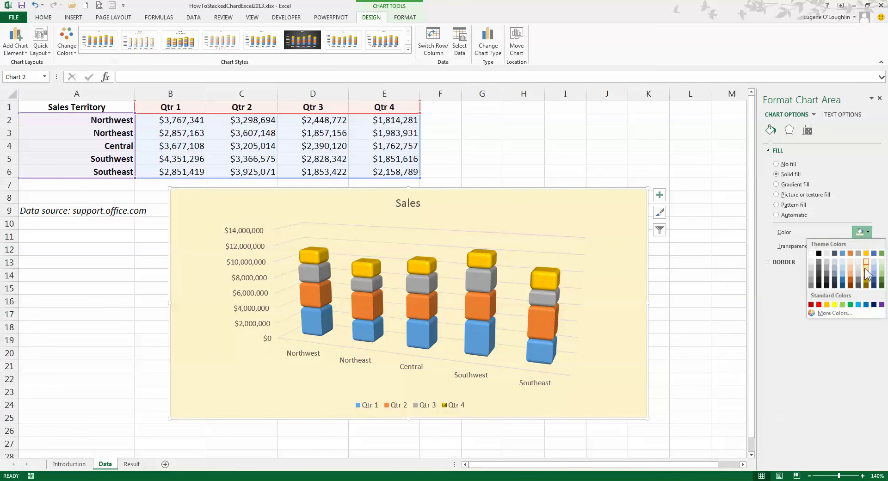
click(866, 262)
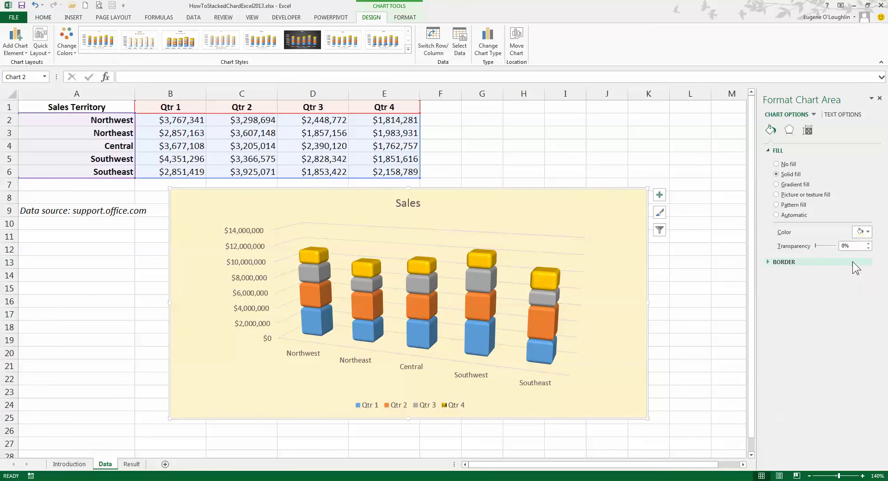
click(698, 260)
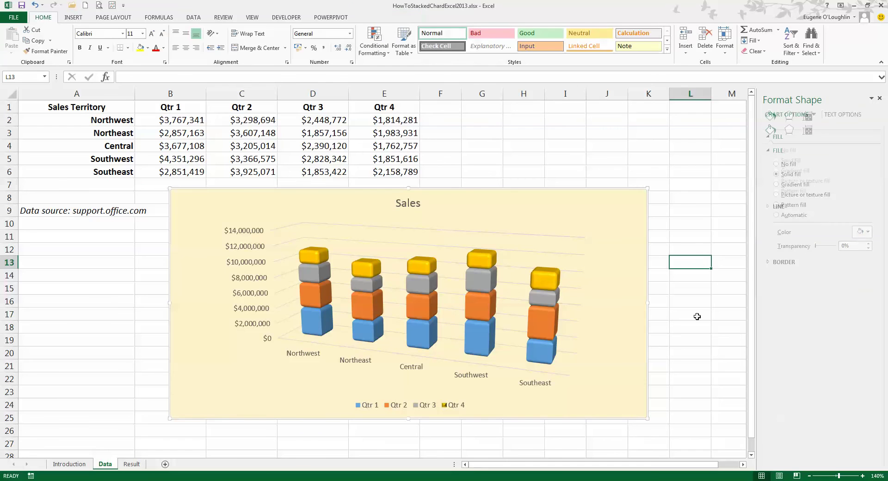